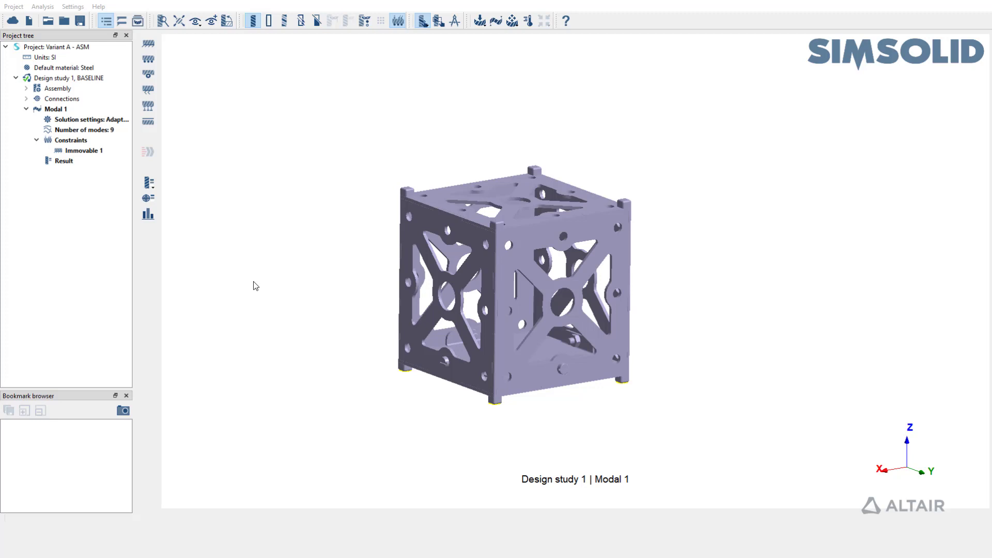
Inspect the Immovable 1 constraint on the frame's feet and the number-of-modes setting
left_click(116, 150)
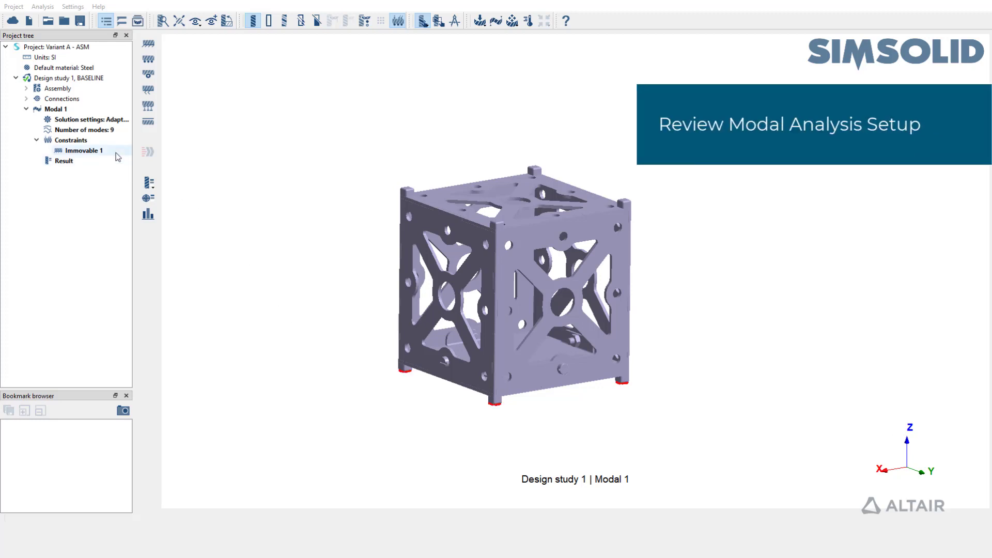
left_click_drag(353, 320, 370, 350)
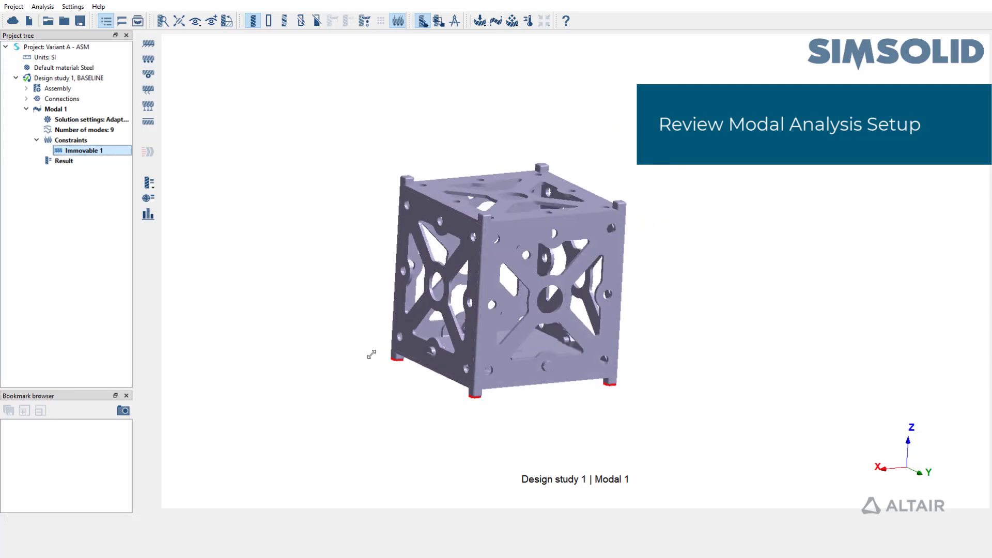
left_click(113, 131)
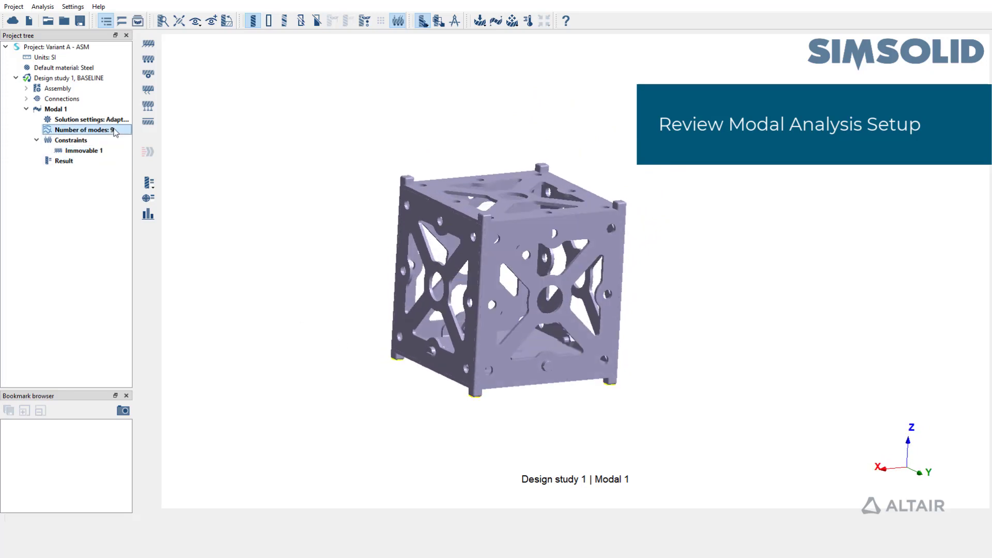
Review deformed displacement contours of modes 2, 4, 6 and 8 at maximum scale
left_click(154, 184)
left_click(188, 186)
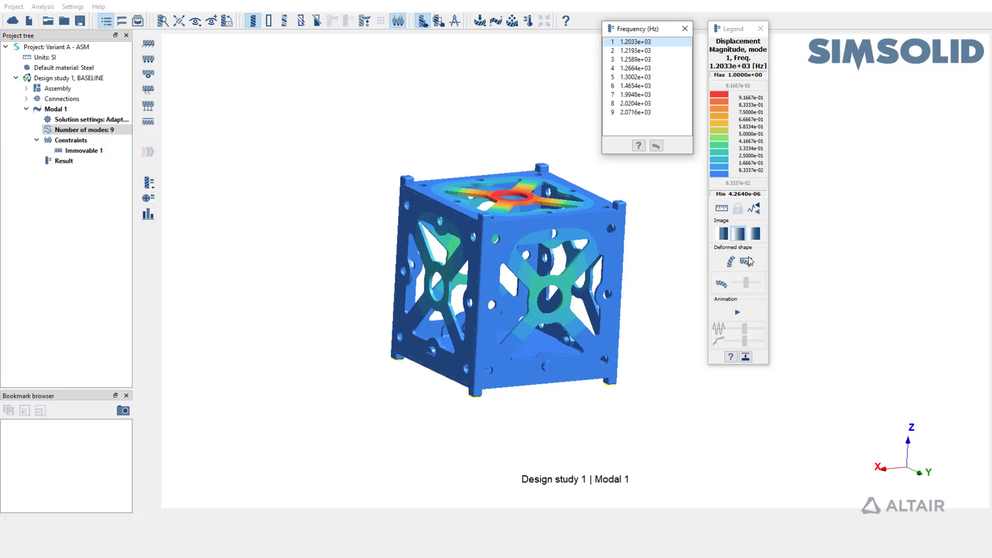
left_click(731, 263)
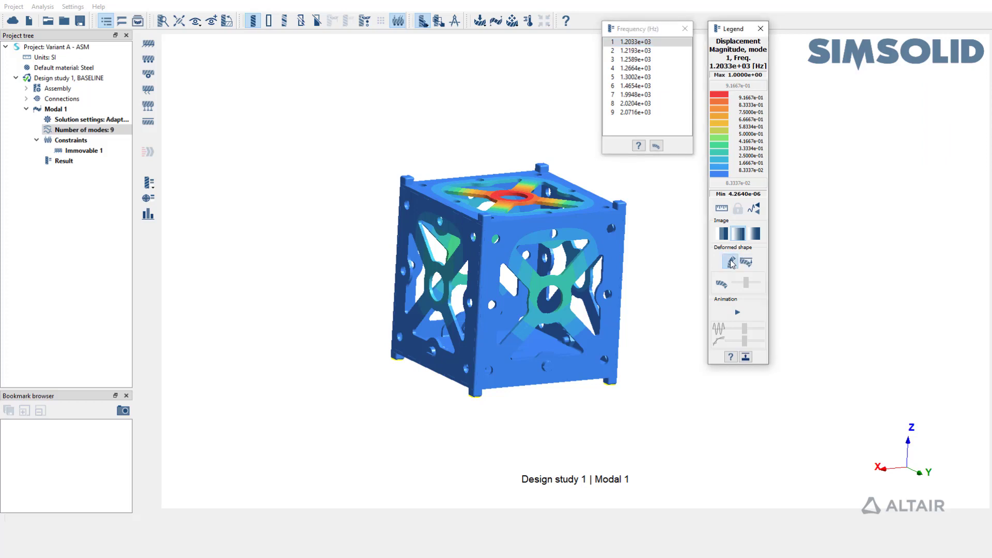
left_click_drag(612, 300, 587, 305)
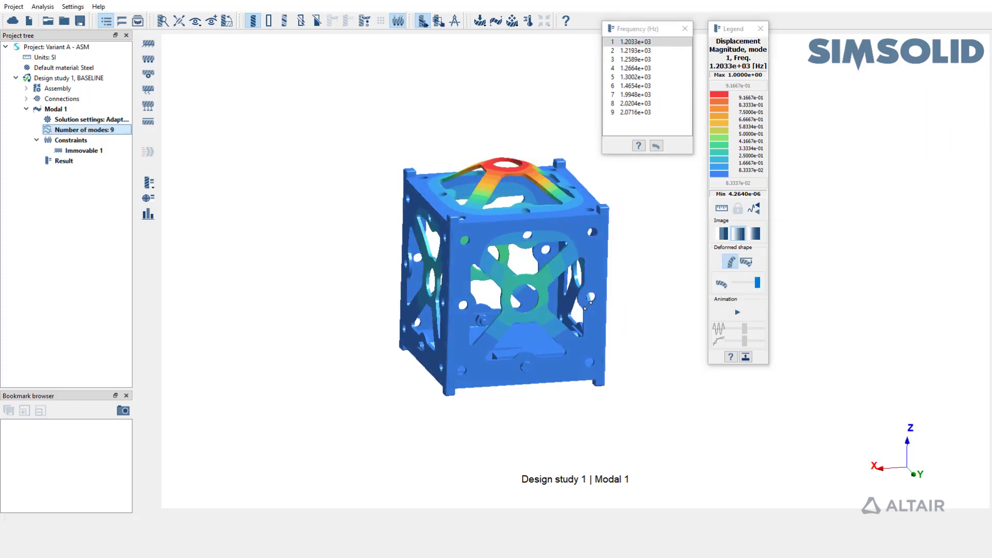
left_click(639, 51)
left_click(647, 68)
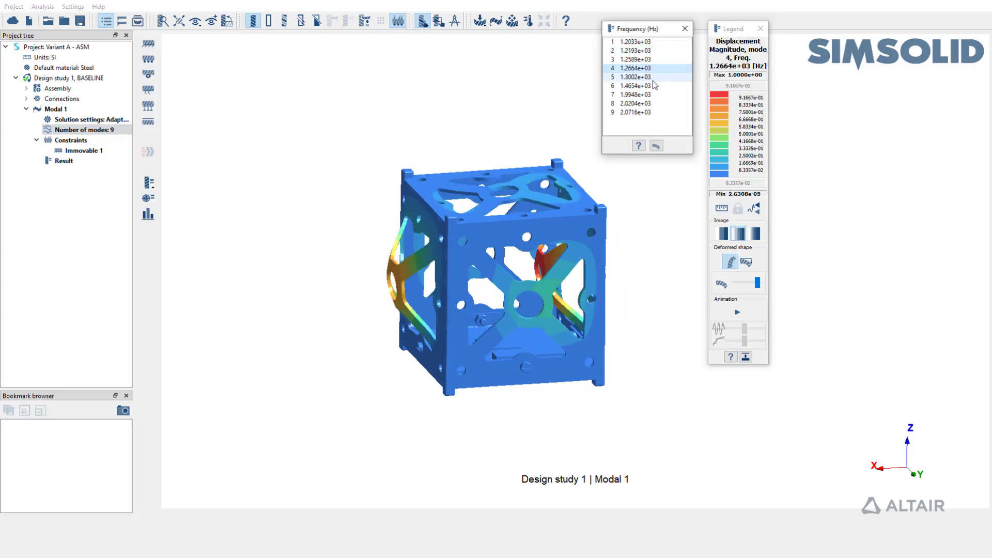
left_click(654, 87)
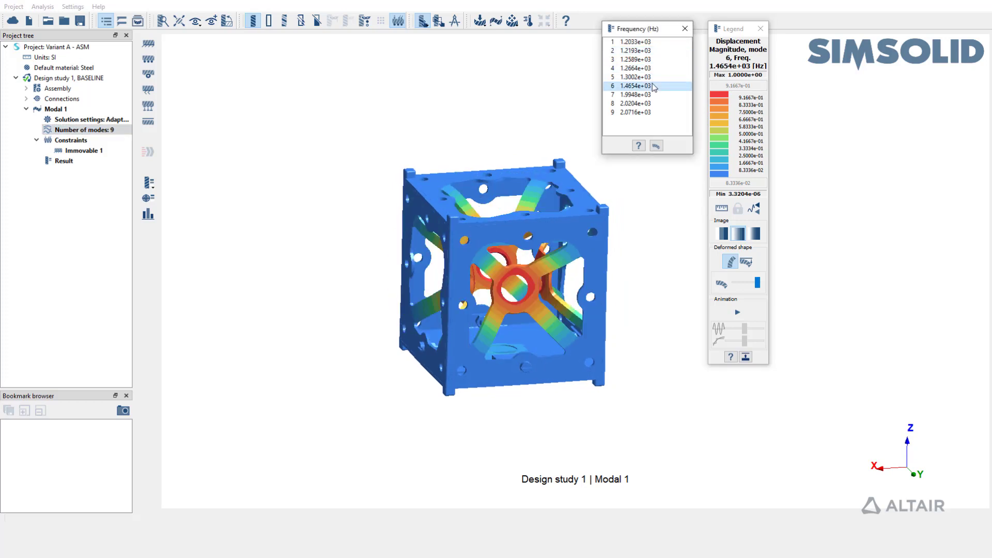
left_click(655, 105)
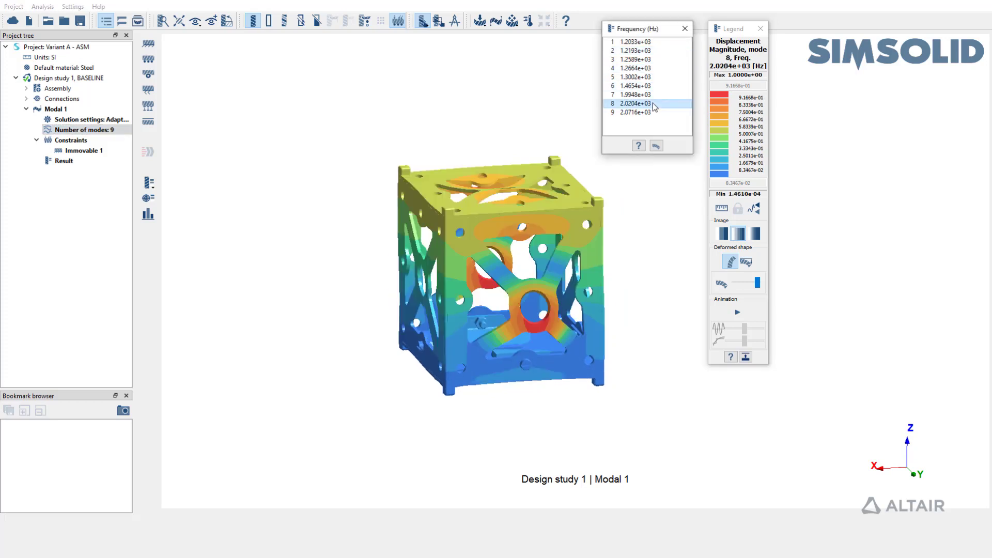
left_click(760, 30)
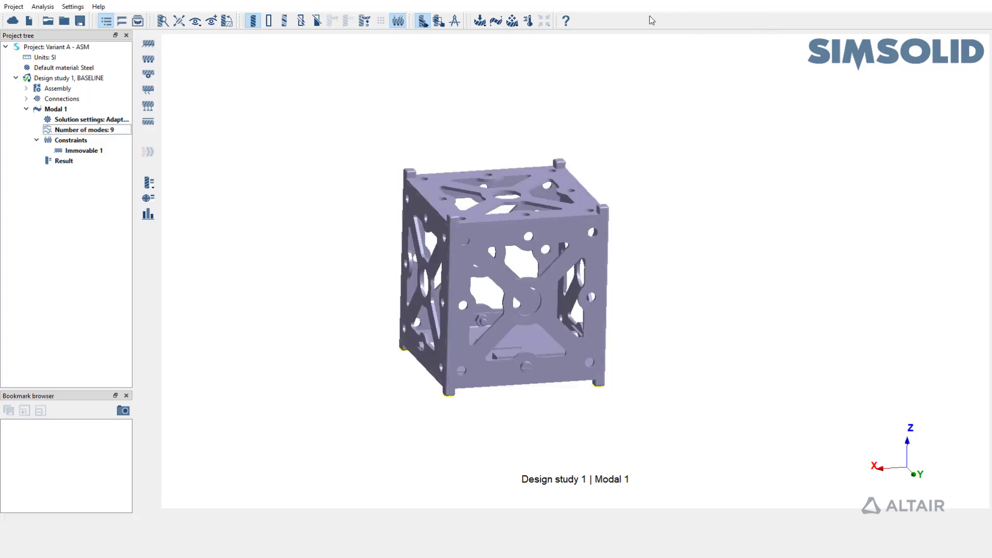
Create a frequency response study on Modal 1 spanning 1100 to 1800 Hz
left_click(512, 20)
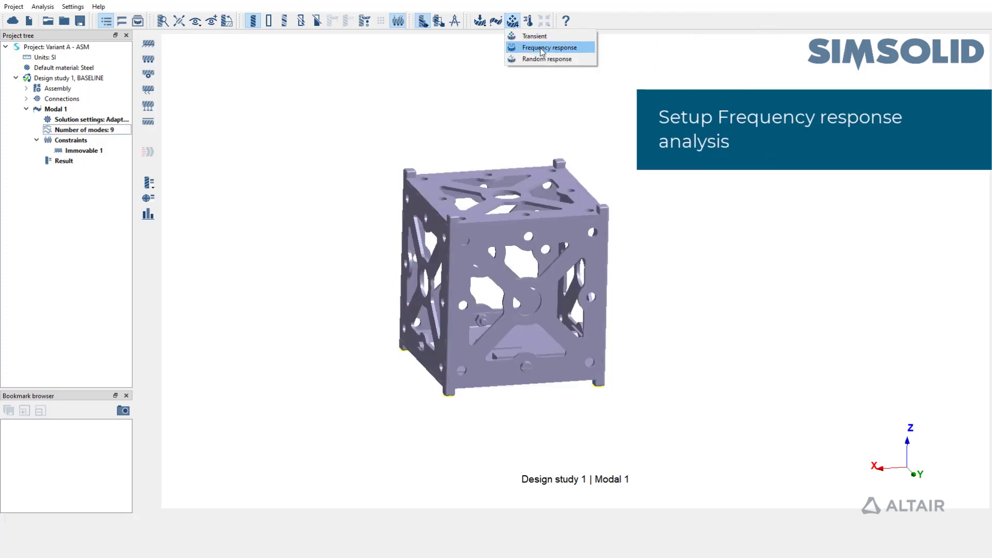
left_click(592, 47)
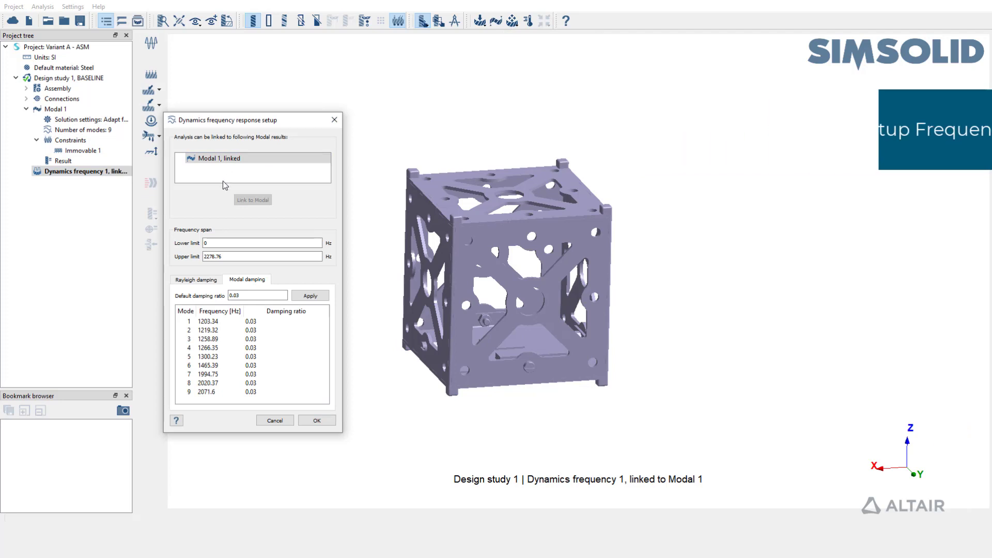
left_click(224, 245)
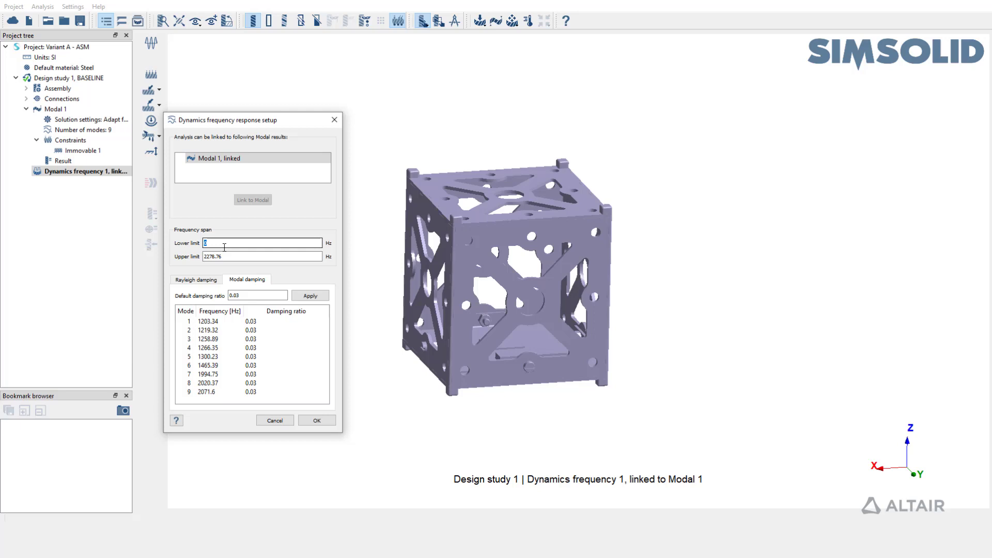
key("BackSpace")
type("1100")
key("Tab")
type("1800")
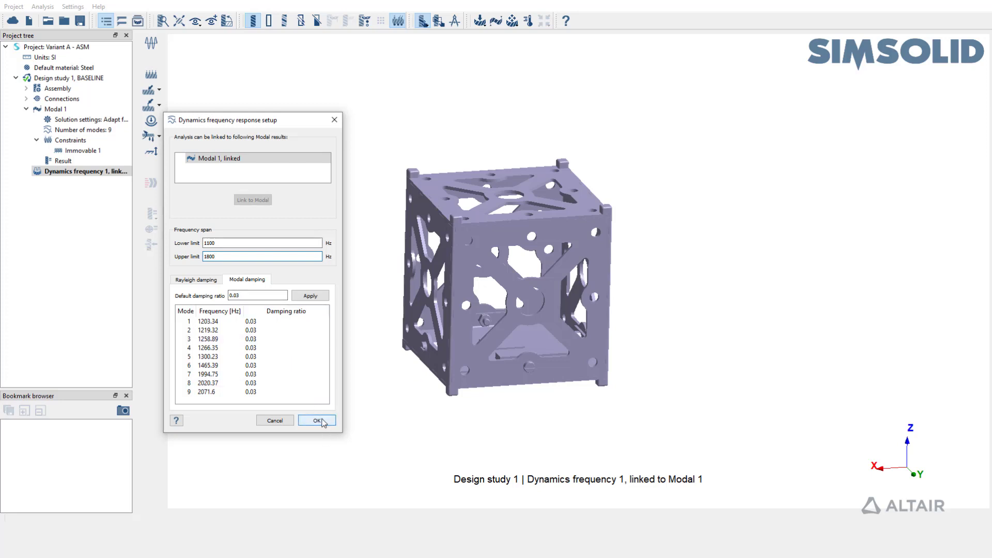
left_click(317, 421)
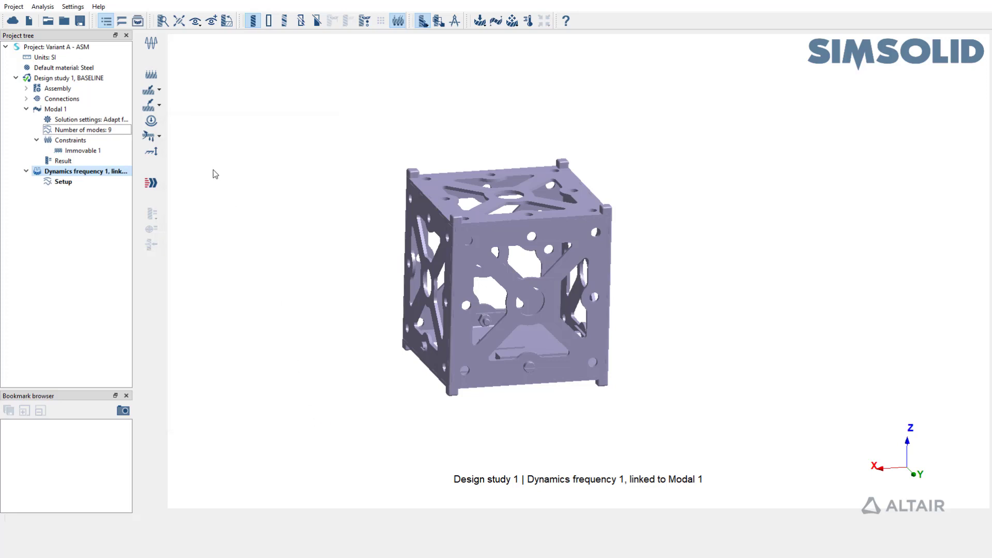
Define Frequency function 1 as a standard Uniform function with default amplitude 1, 0–10000 Hz
left_click(152, 44)
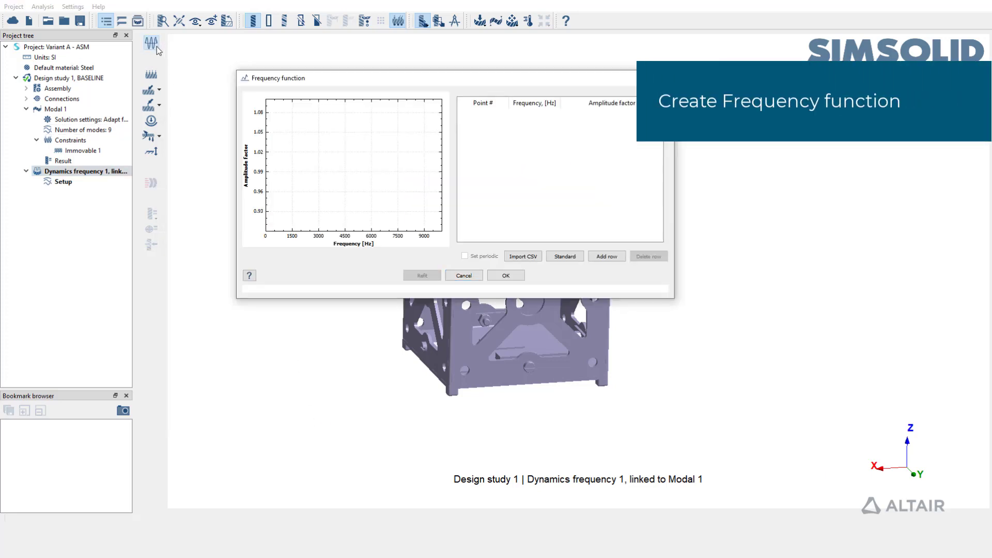
left_click(565, 256)
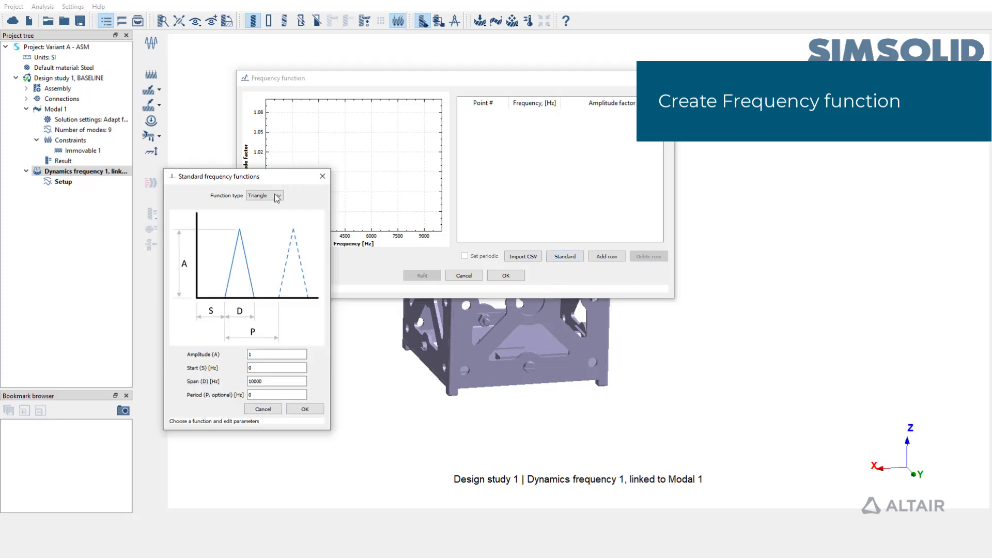
left_click(270, 197)
left_click(267, 233)
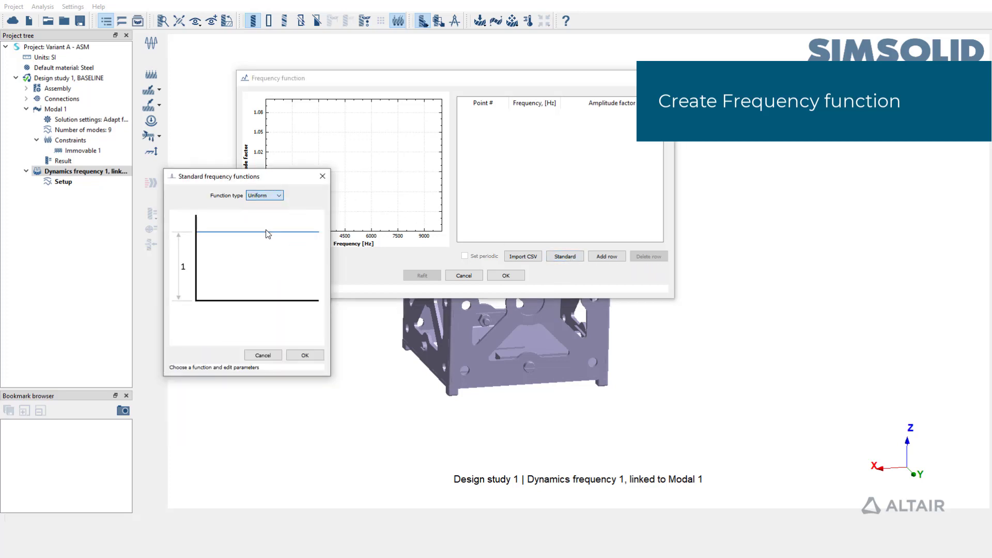
left_click(318, 356)
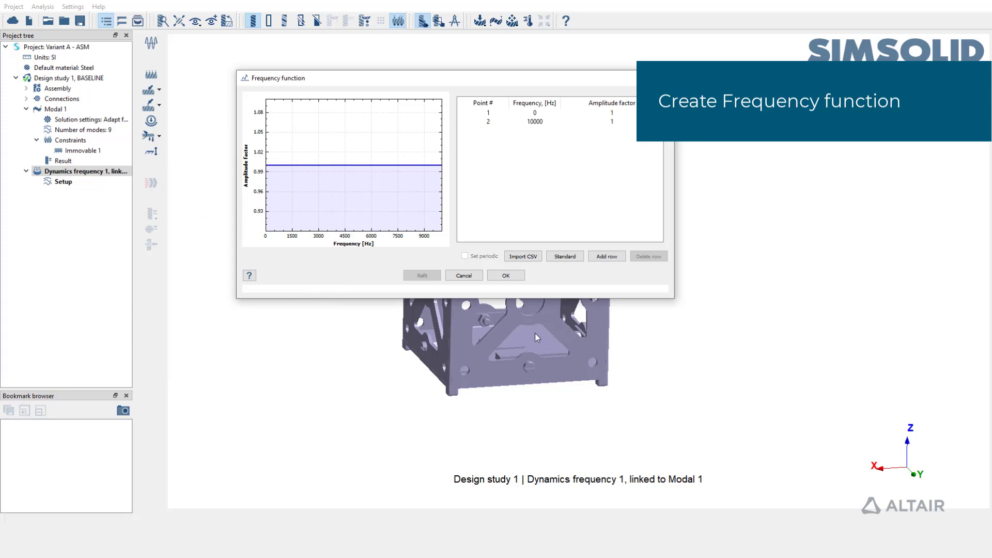
left_click(505, 276)
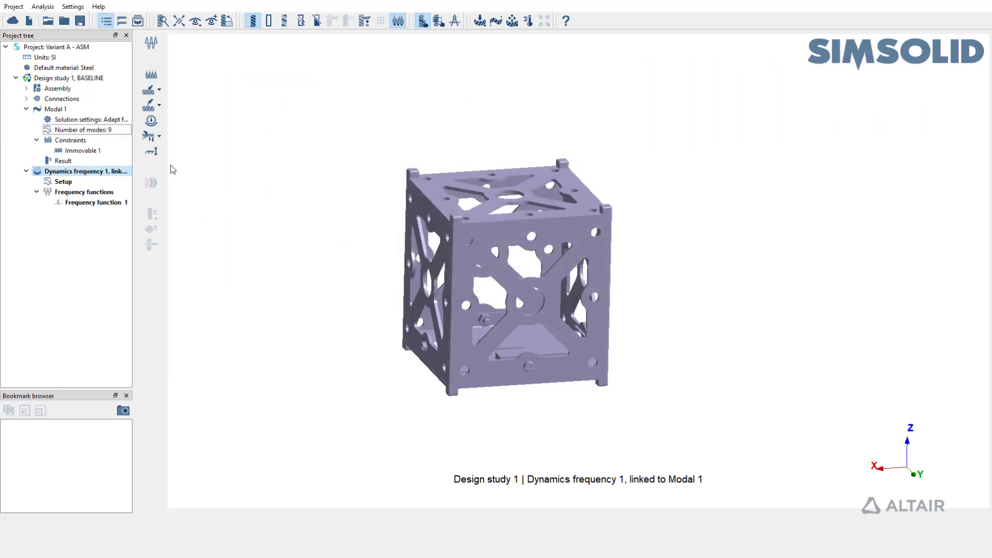
Add a Z-direction base acceleration of 1 via Frequency function 1 and solve the study
left_click(158, 155)
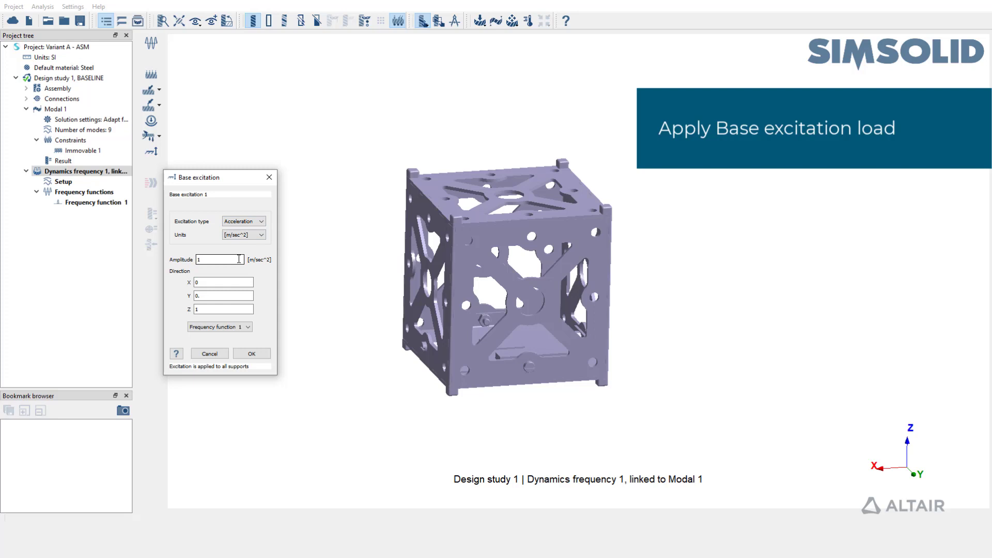
left_click(251, 354)
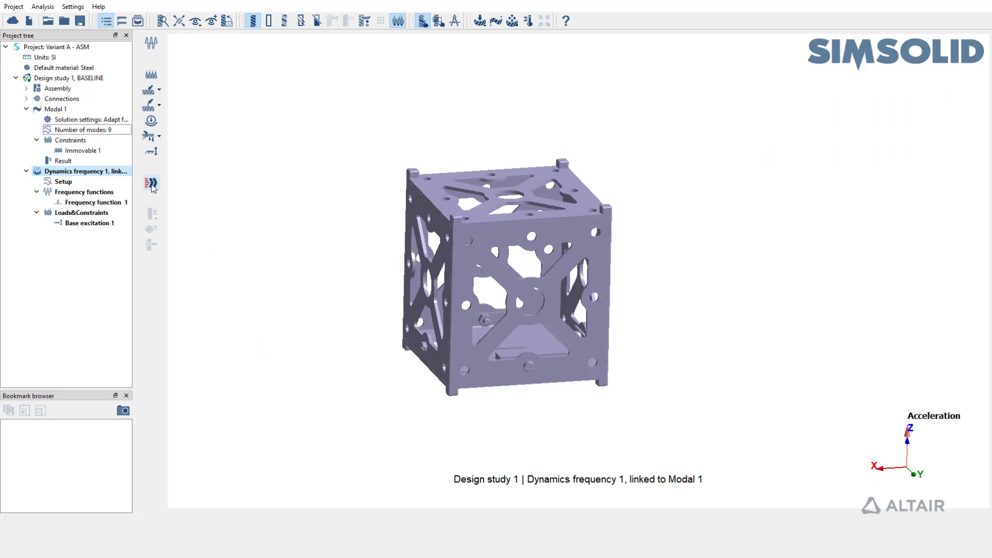
left_click(153, 187)
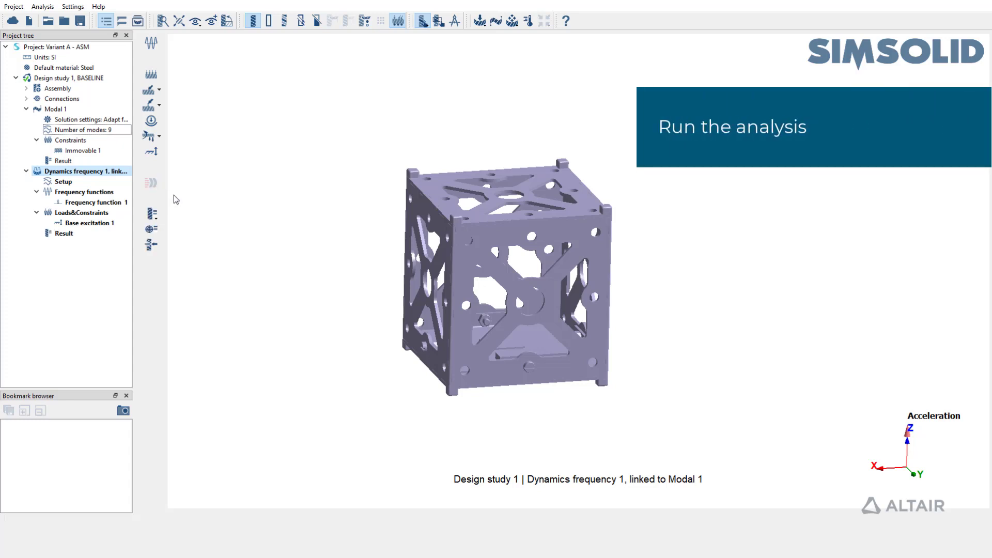
Plot response displacement magnitude and animate it across the sweep and at the 1299.06333 Hz peak
left_click(157, 218)
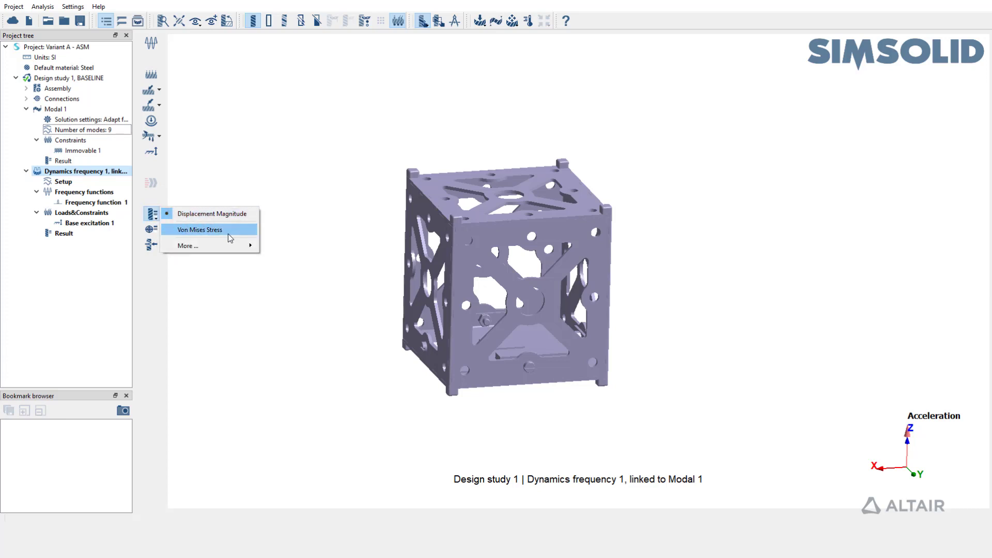
mouse_move(240, 250)
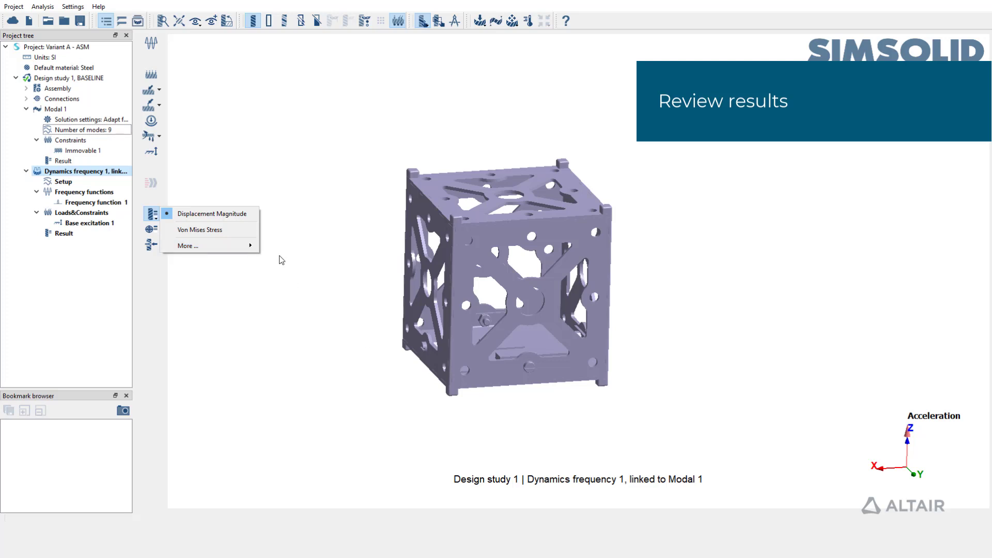
left_click(242, 214)
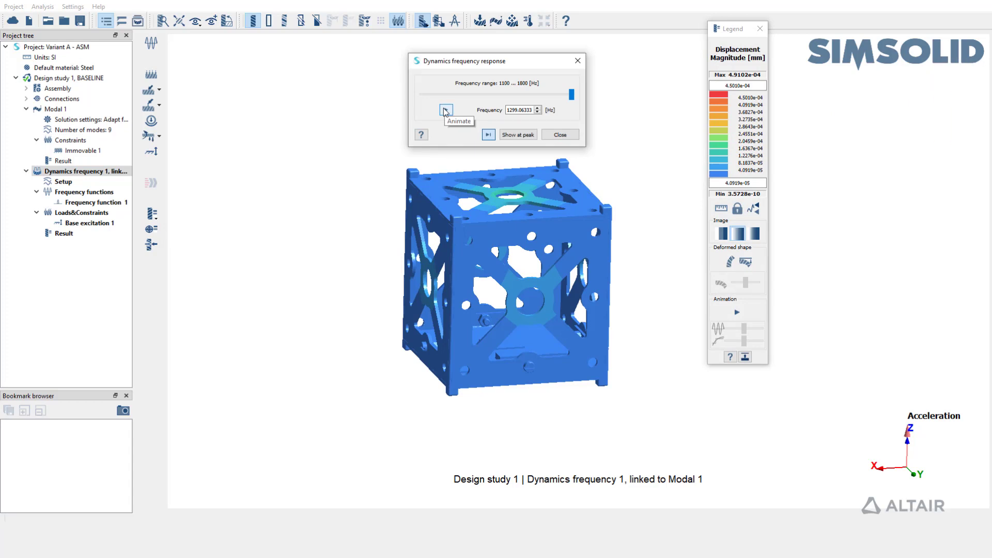
left_click(446, 110)
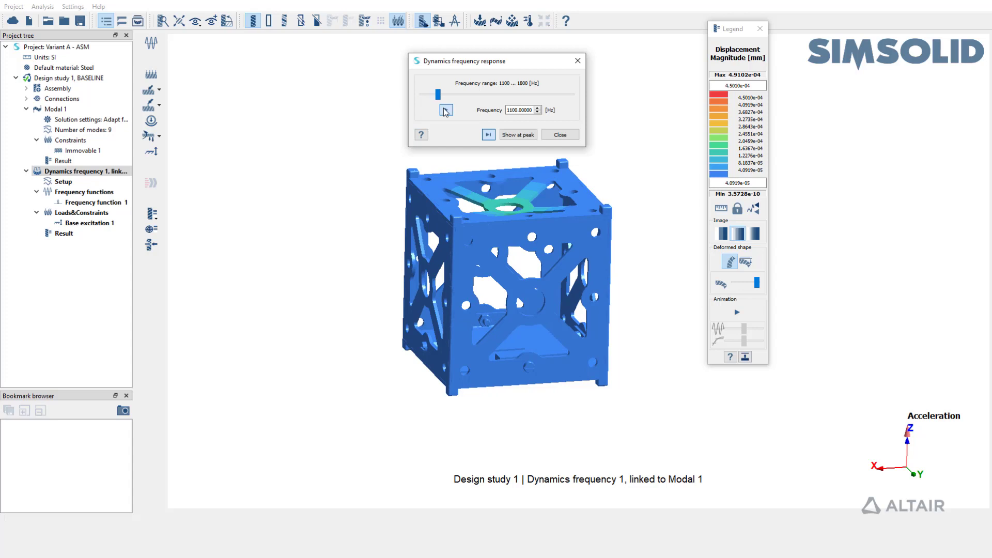
left_click(518, 135)
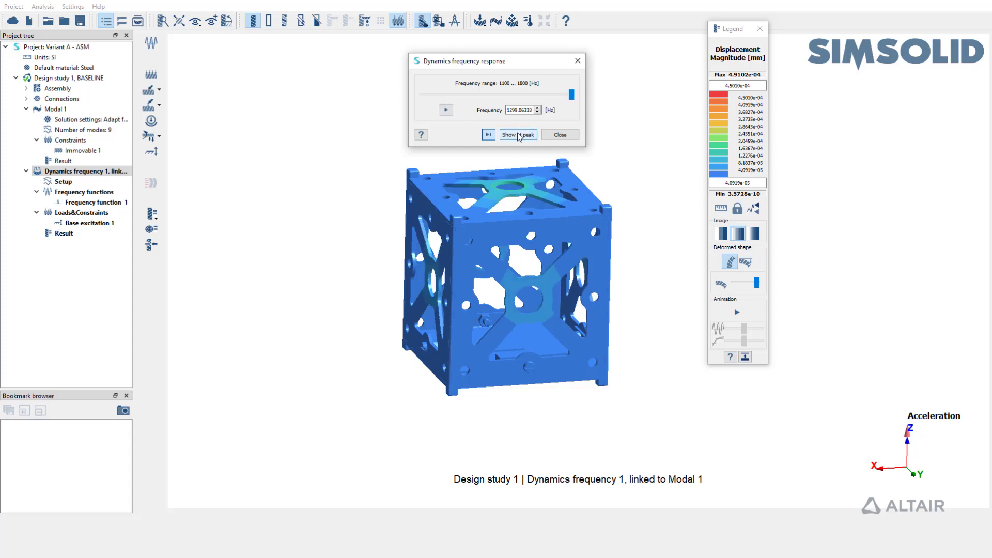
left_click(738, 312)
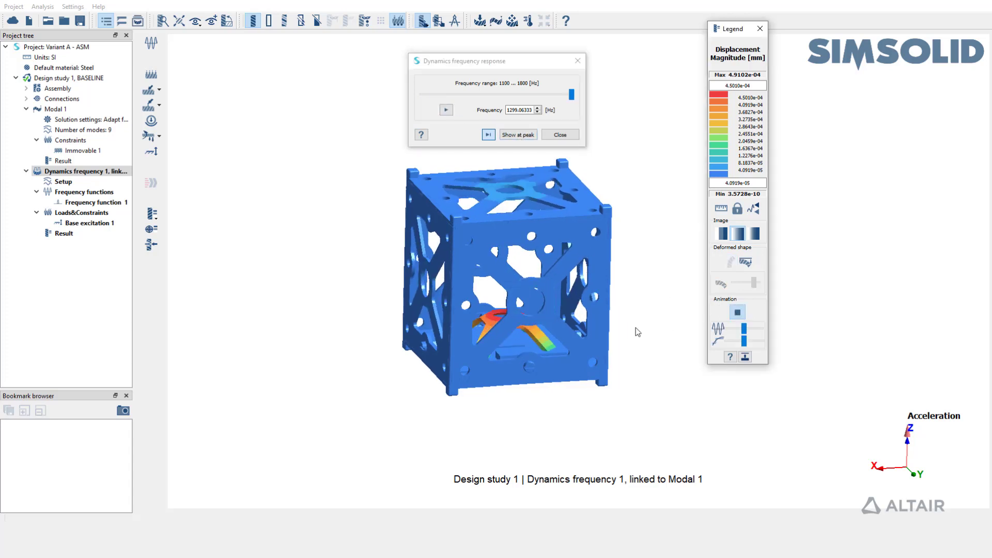
left_click_drag(570, 352, 651, 372)
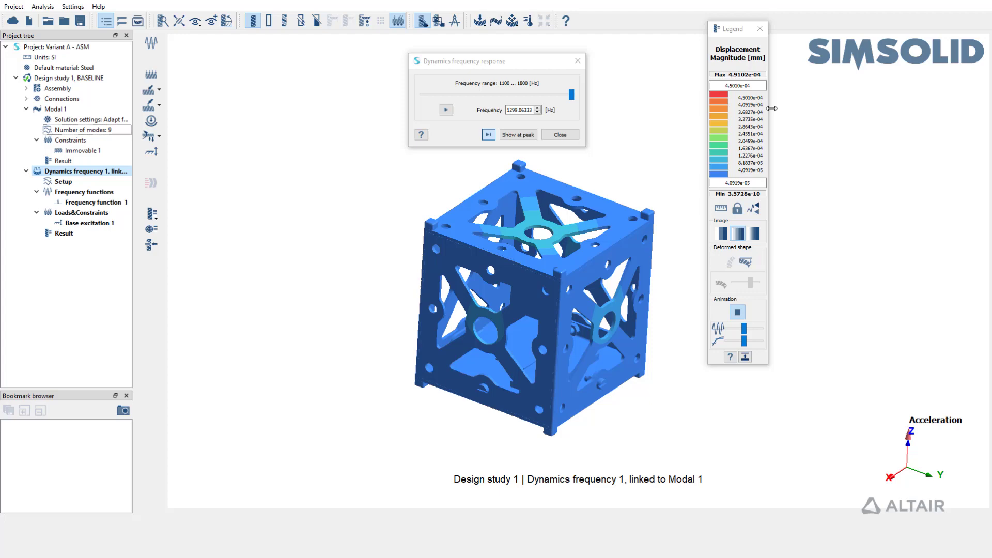
Swap the displacement plot for the Equivalent Radiated Power Density contour, review it, then close it
left_click(760, 29)
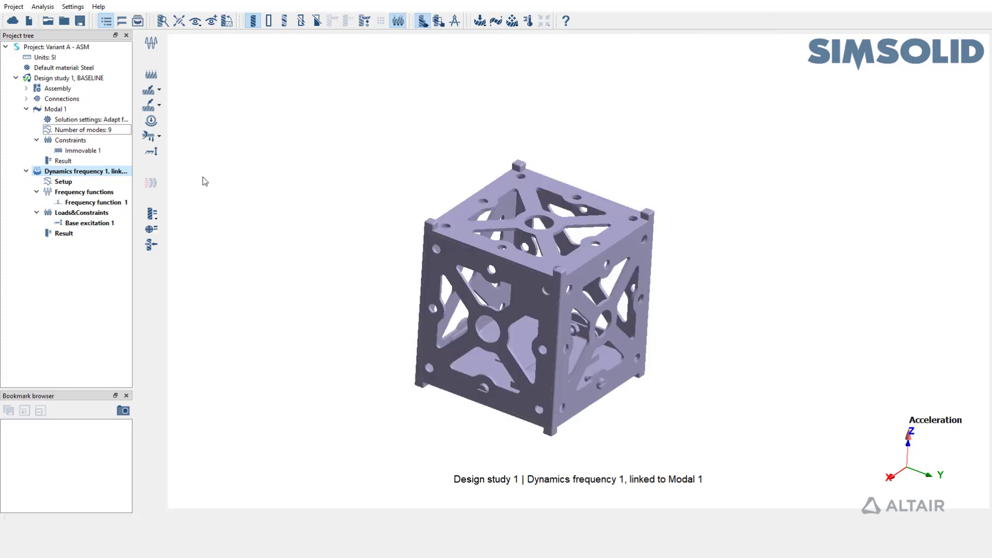
left_click(153, 218)
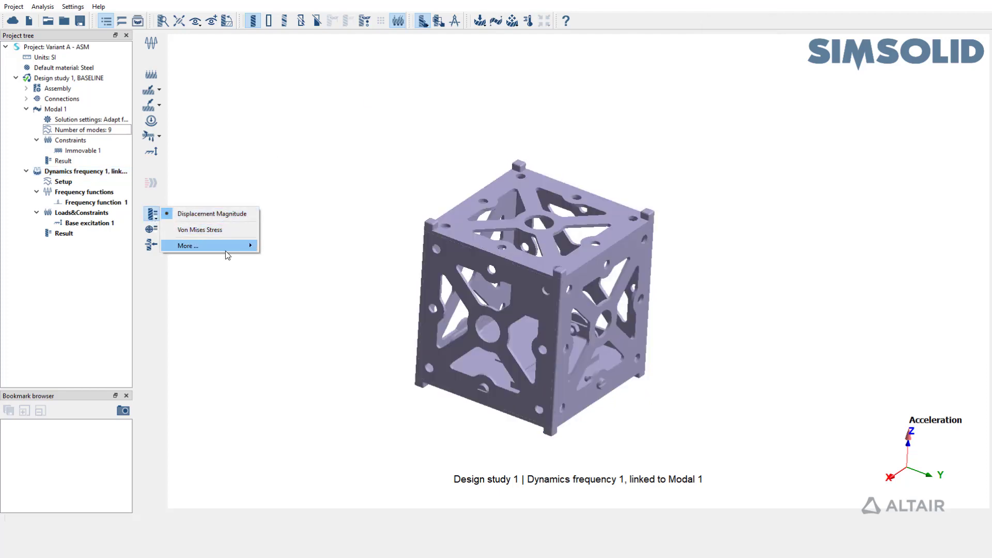
left_click(293, 510)
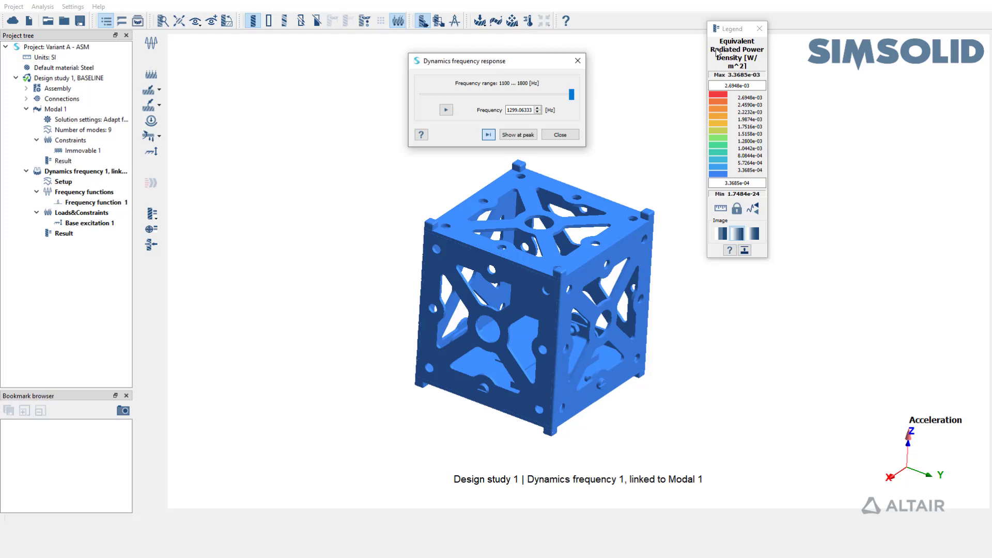
left_click(760, 29)
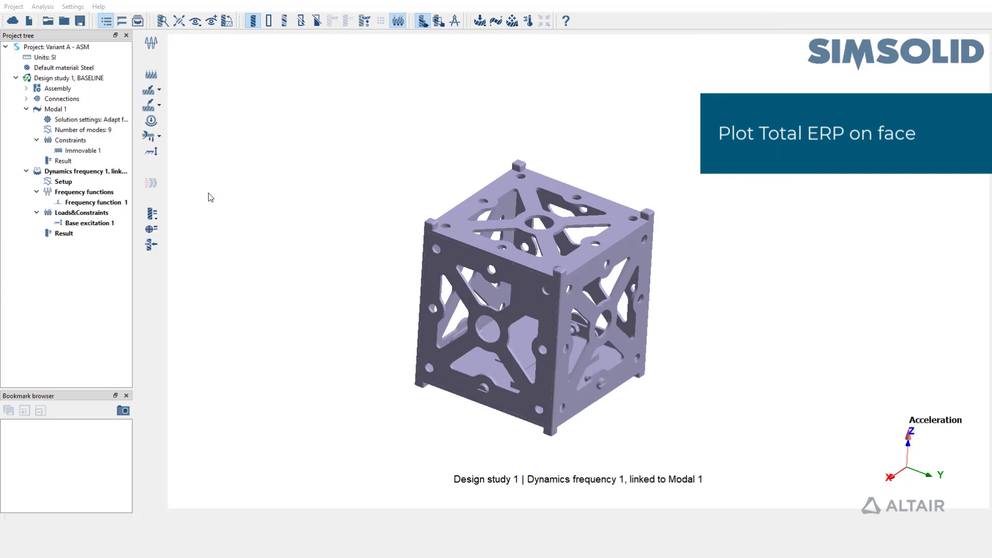
Plot the Equivalent Radiated Power curve for Face 17, Top-Panel over 1100–1800 Hz
left_click(152, 230)
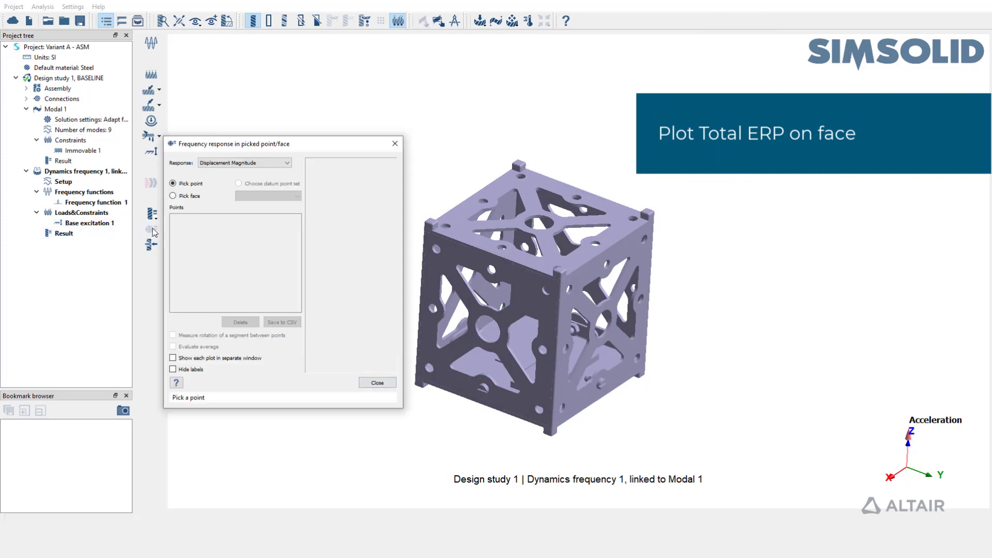
left_click(260, 162)
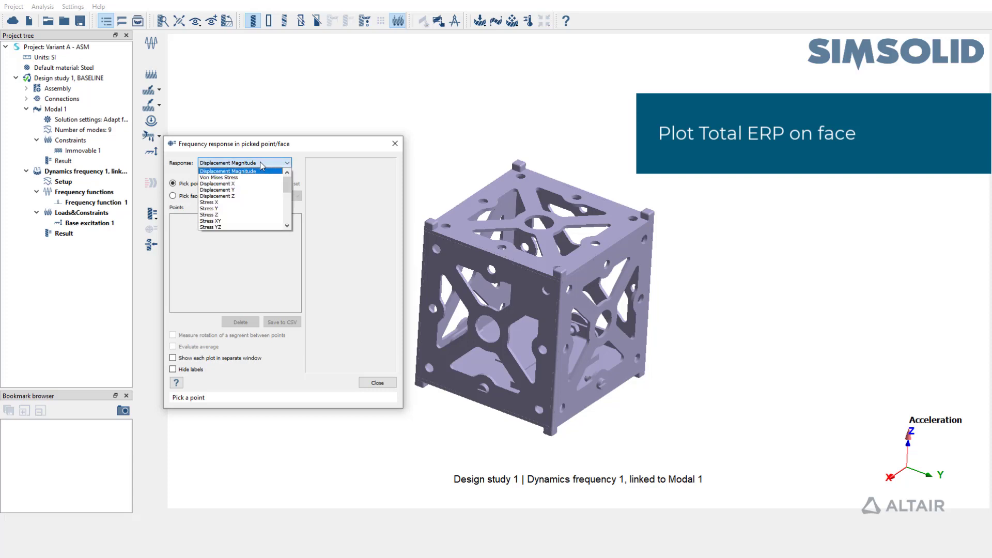
scroll(268, 207, "down", 2)
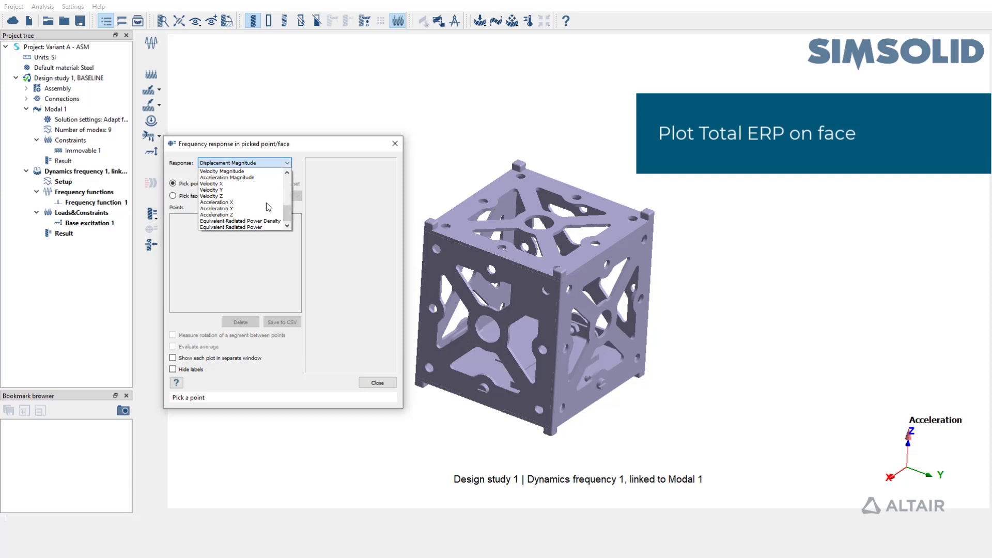
left_click(259, 227)
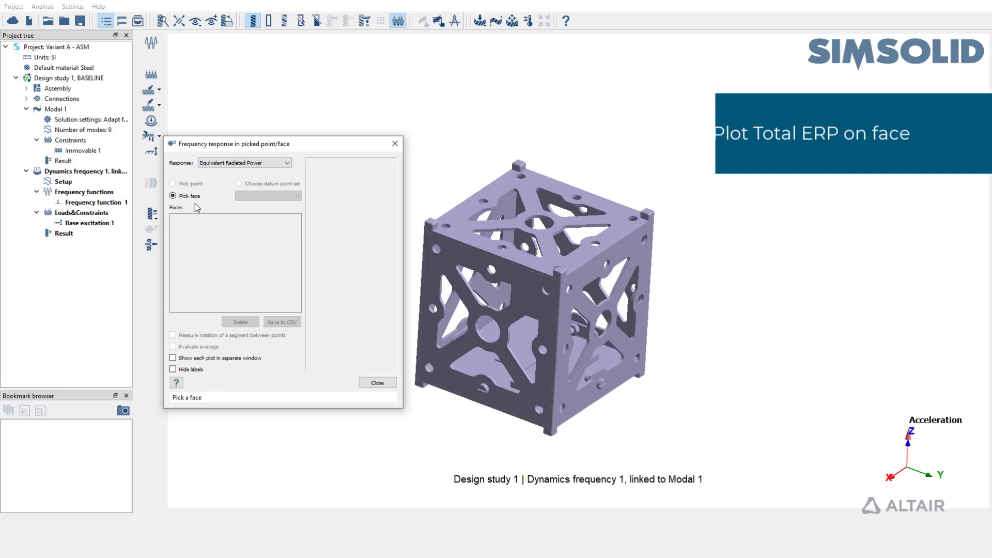
left_click(466, 212)
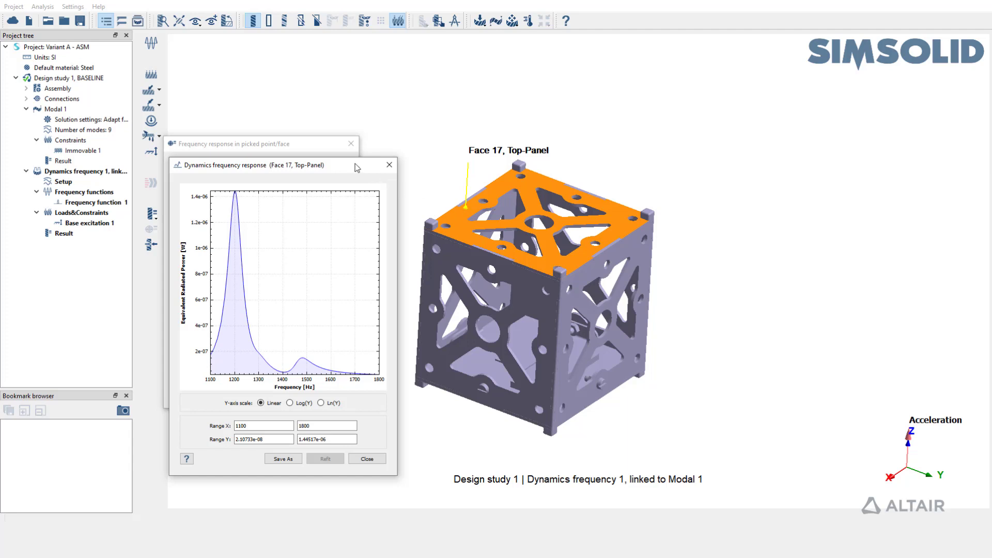
left_click_drag(356, 167, 567, 101)
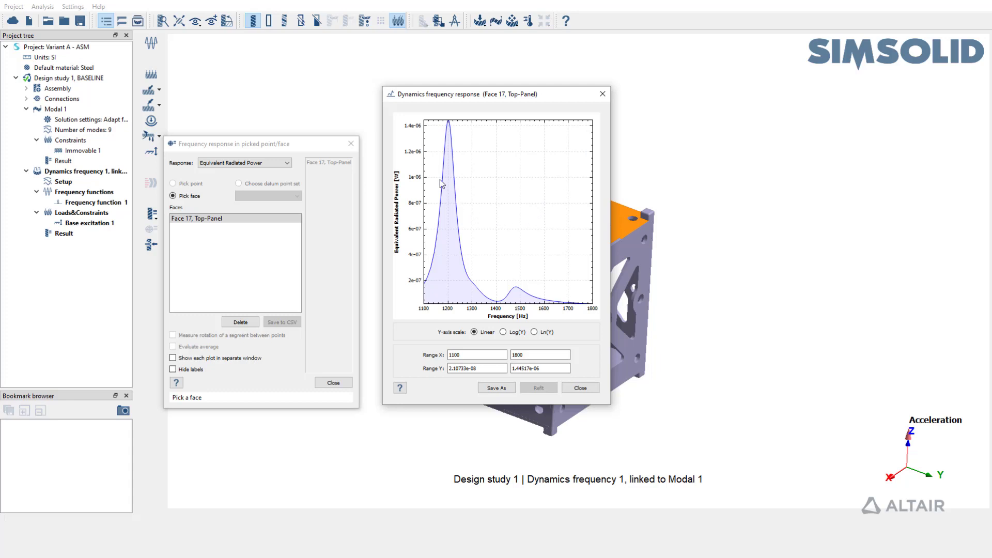
scroll(448, 161, "down", 1)
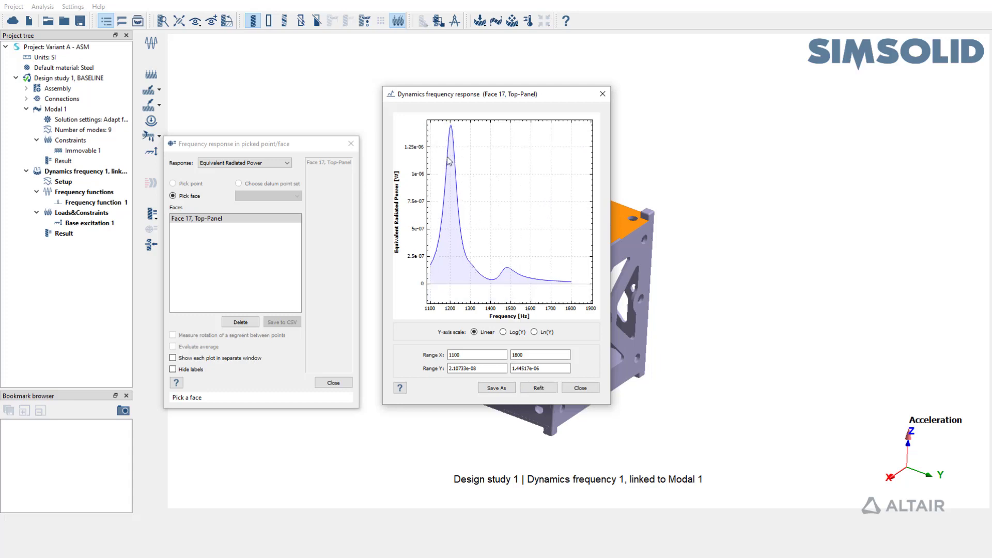
Pick Face 24, Bottom-Panel to plot its ERP curve, peaking about 2.3e-06 W near 1300 Hz
left_click(580, 388)
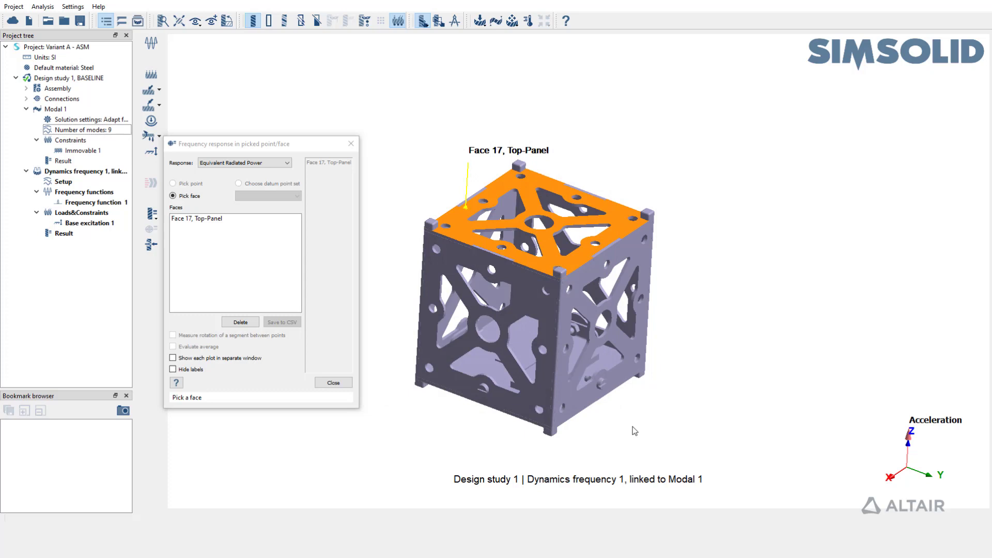
middle_click_drag(635, 432, 532, 241)
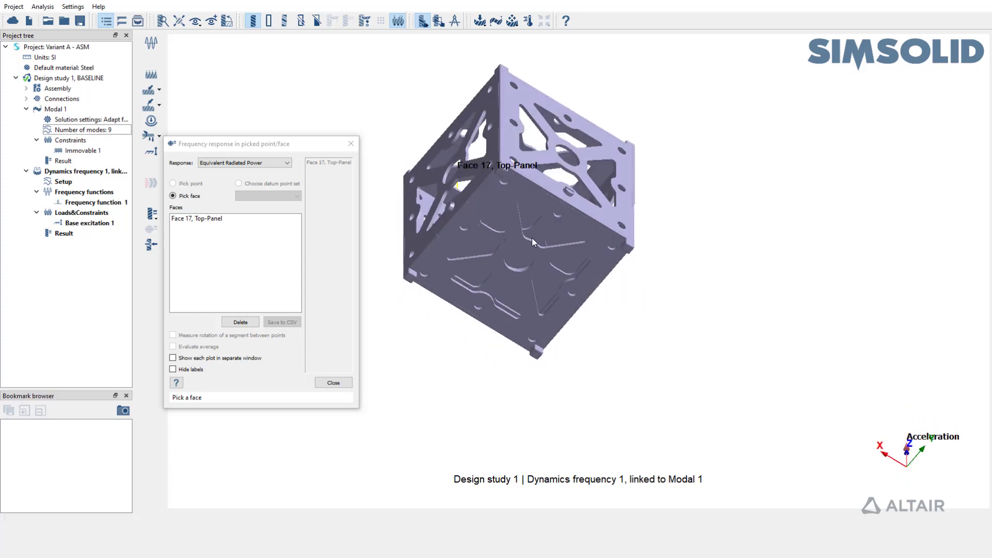
left_click(531, 192)
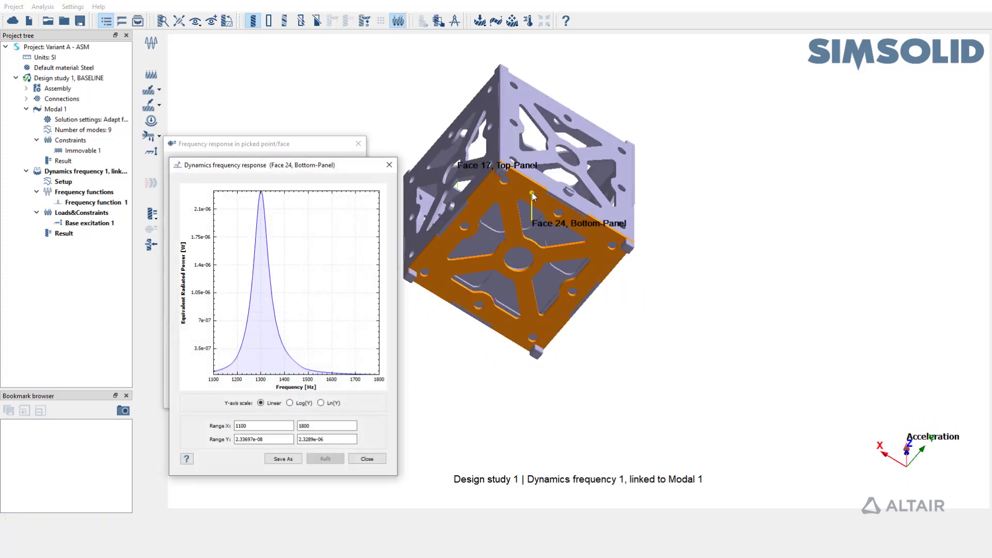
left_click_drag(346, 168, 557, 172)
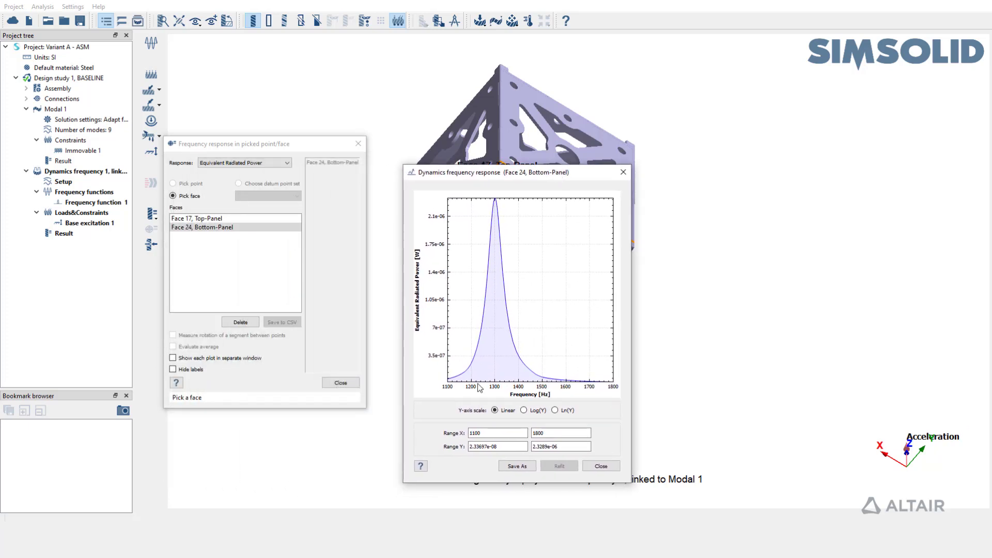
scroll(497, 224, "down", 1)
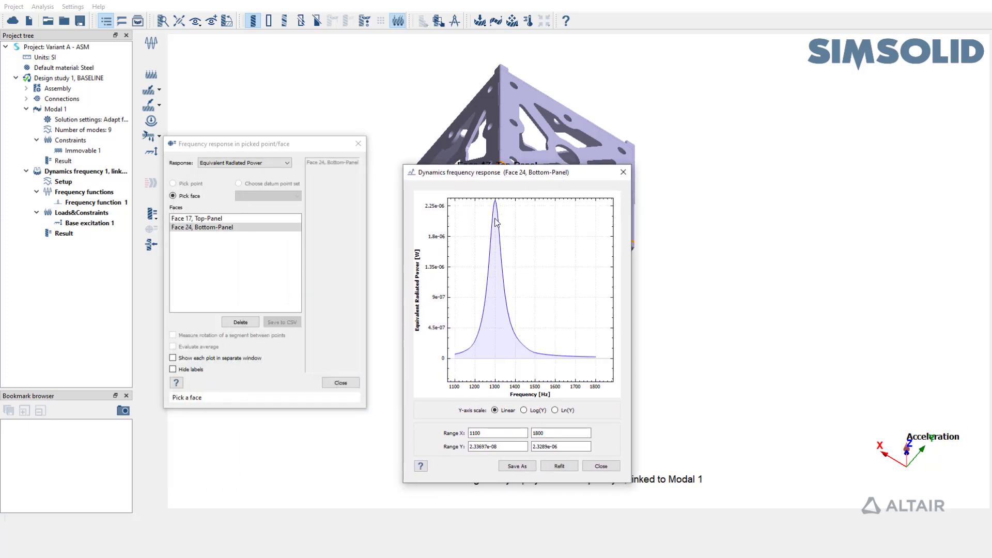
left_click(617, 469)
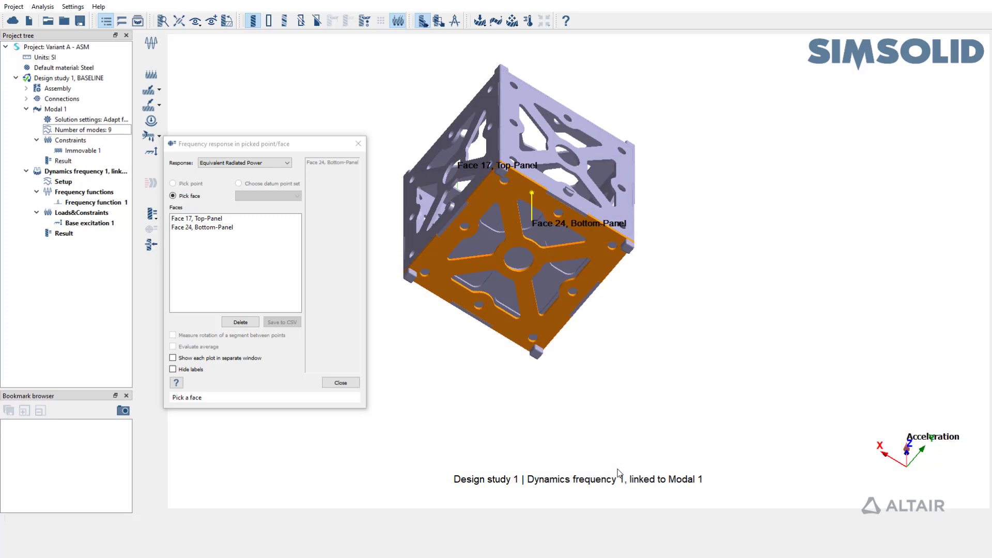
Select Faces 24 and 17 together to plot their summed ERP, peaking about 2.5e-06 W
left_click(202, 227)
left_click(199, 218, "shift")
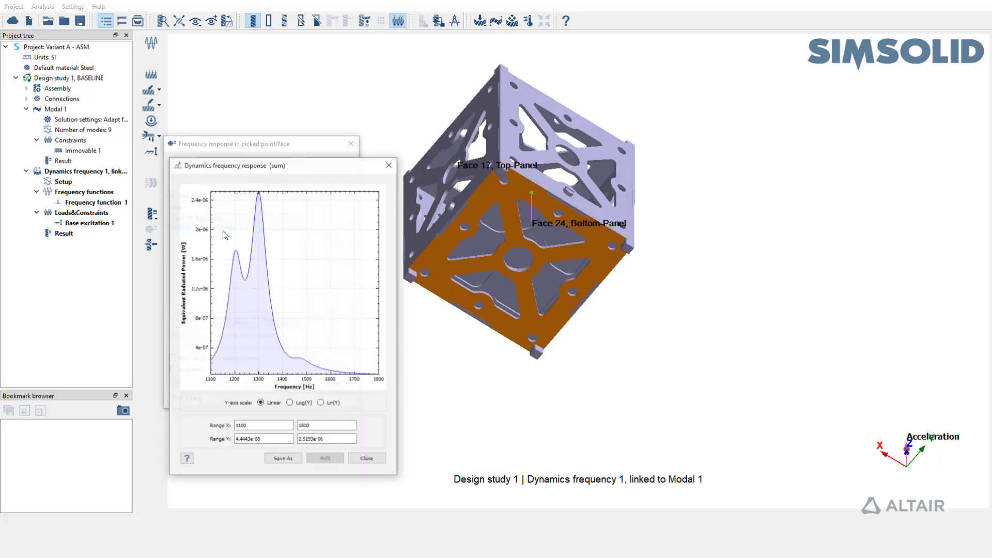
left_click_drag(251, 164, 501, 124)
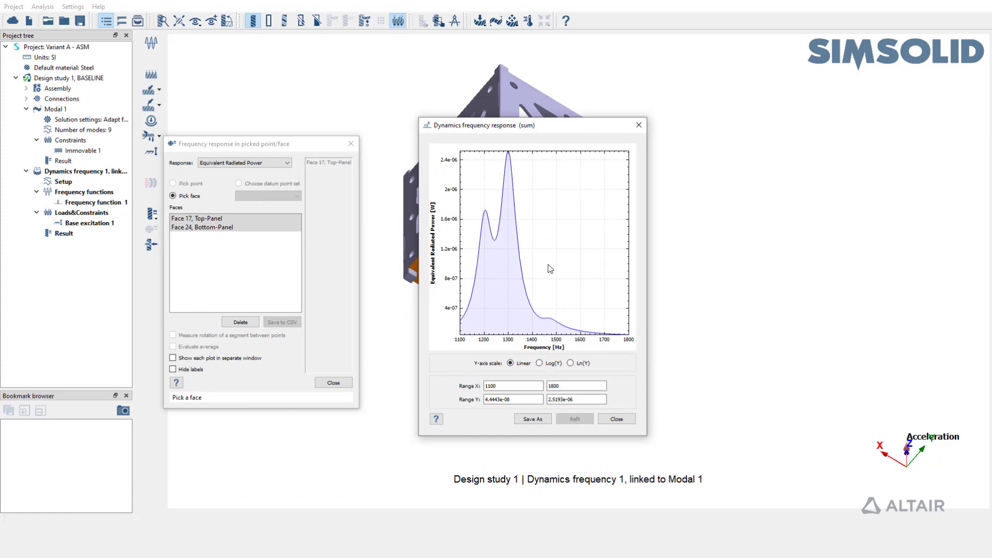
scroll(555, 278, "down", 1)
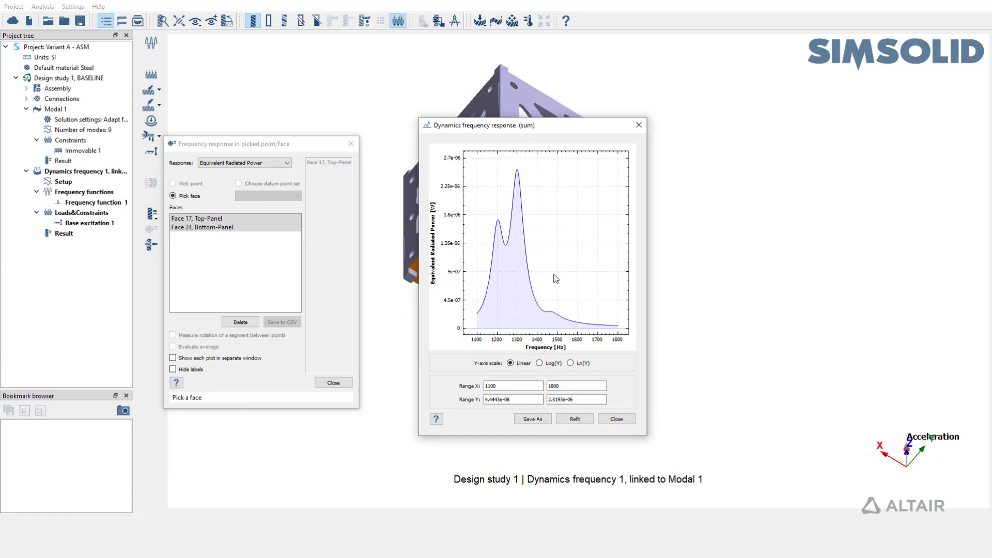